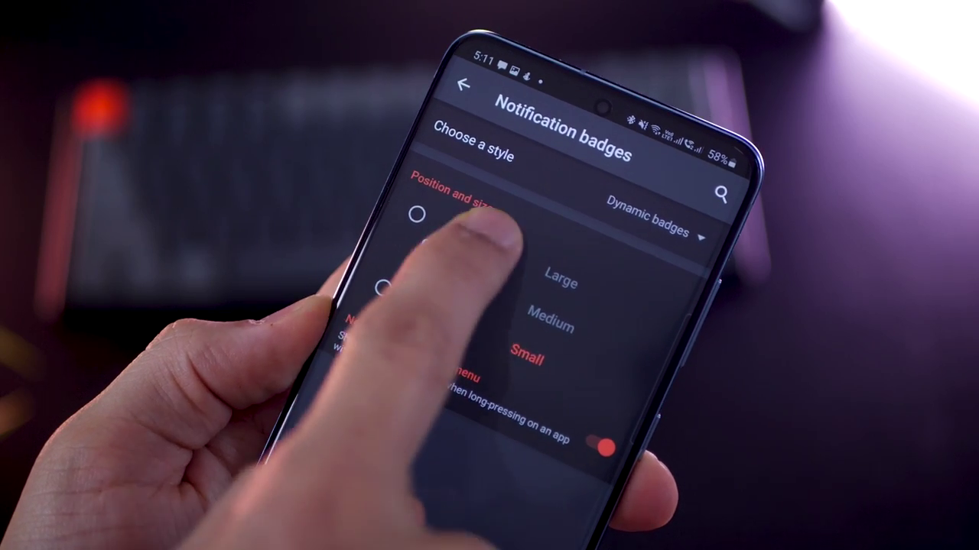
Step: Make notification badges large Numeric Dots in the icon's top-left corner
click(417, 215)
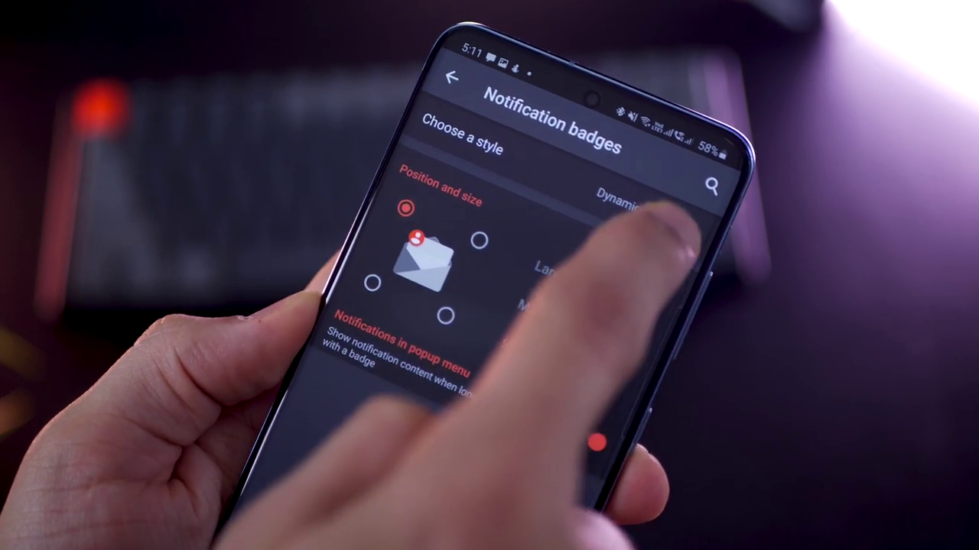
click(658, 199)
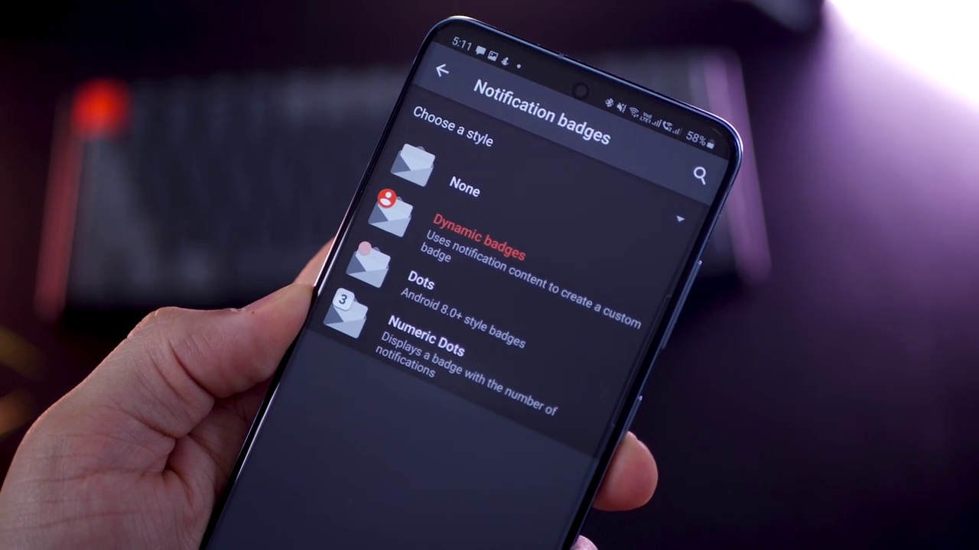
click(428, 344)
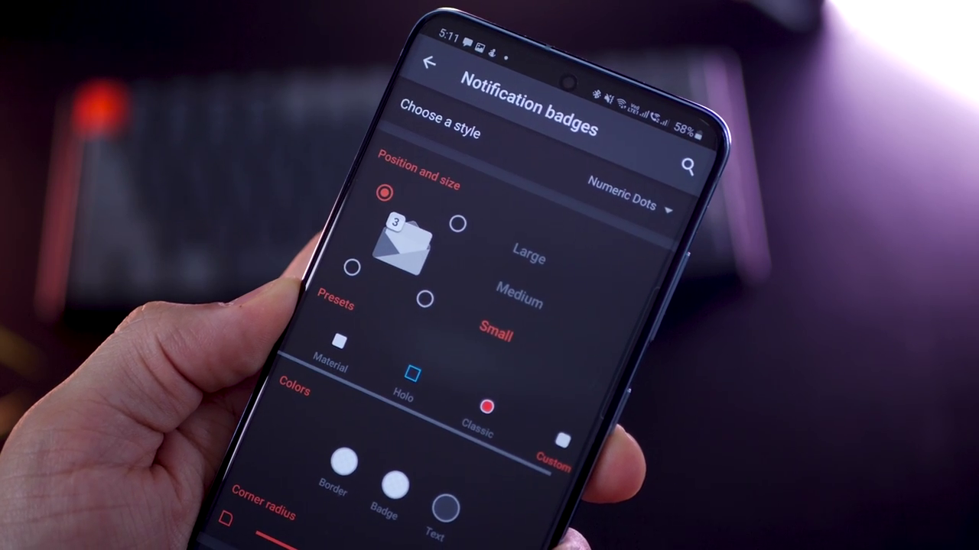
click(519, 293)
click(529, 254)
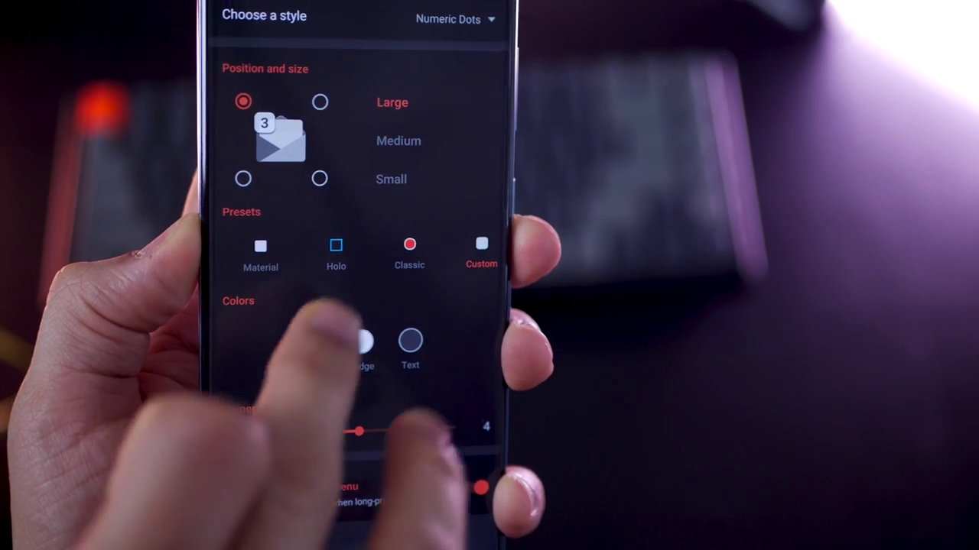
Step: Try the Classic red badge preset, then settle on custom cyan badge colours
click(348, 476)
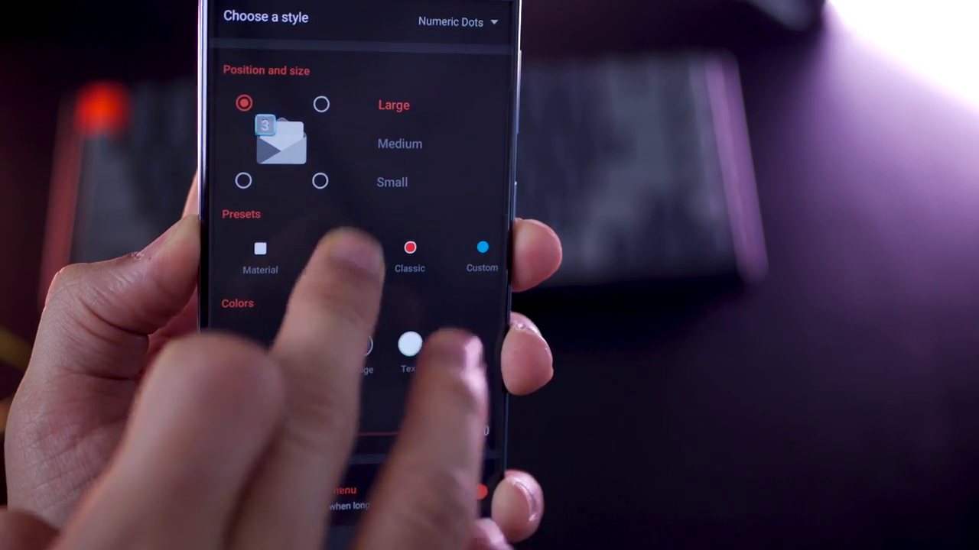
click(249, 256)
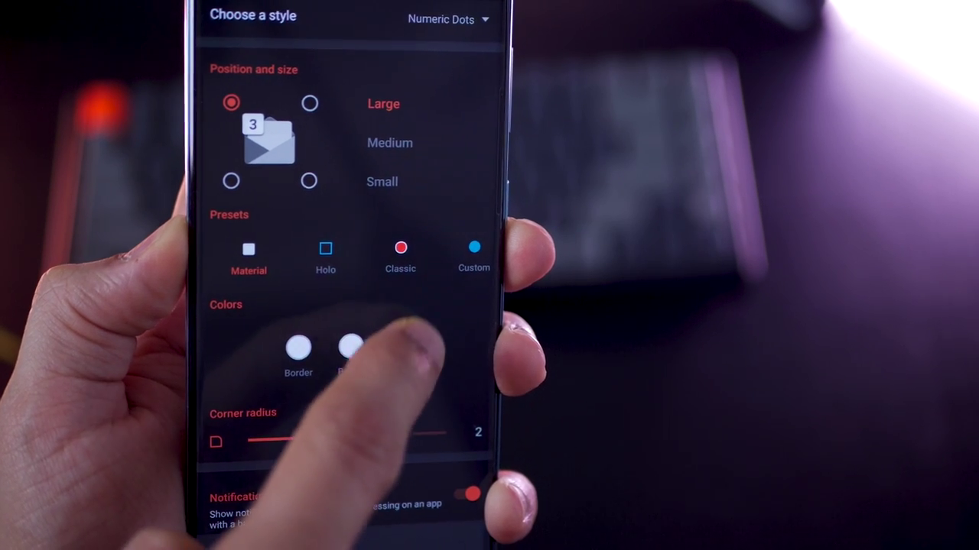
click(400, 256)
click(479, 260)
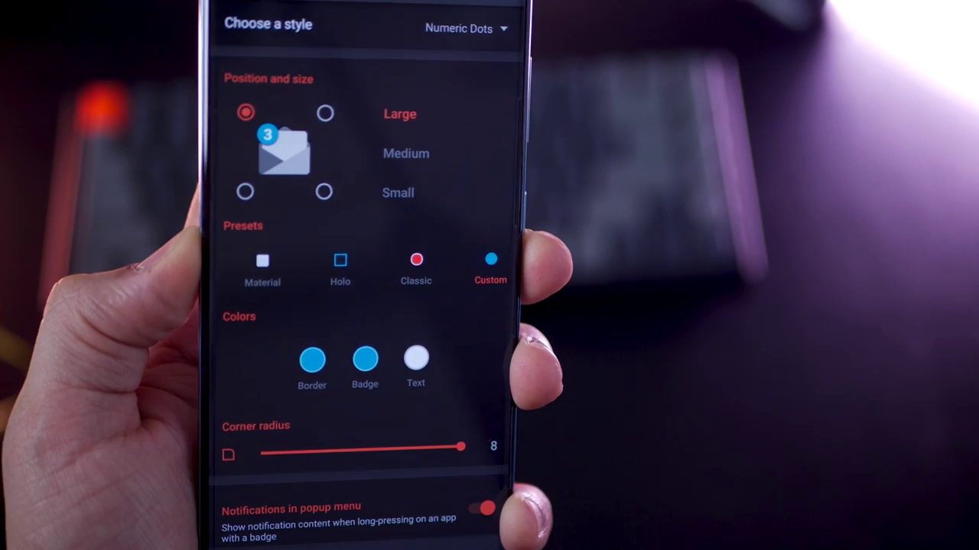